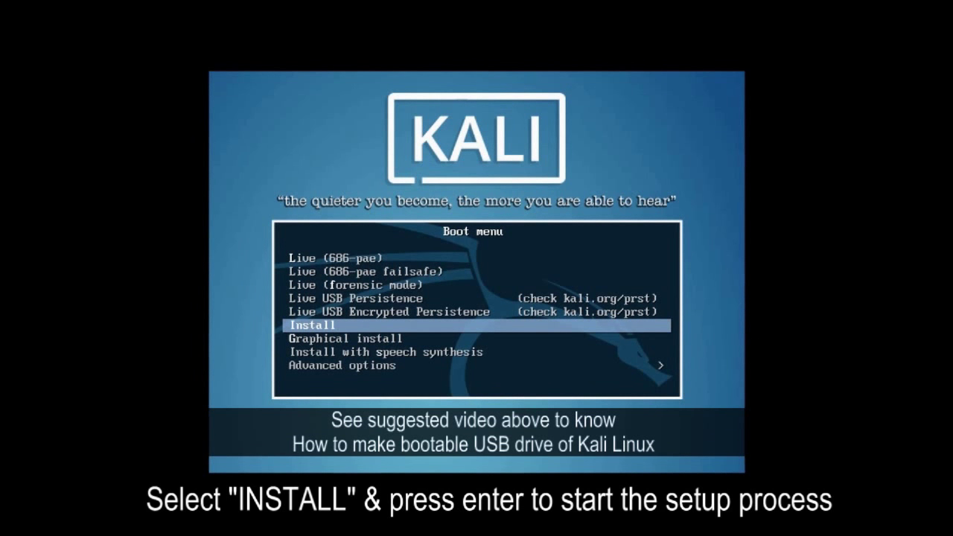
Launch the text-mode installer and confirm English as the installation language.
key(Return)
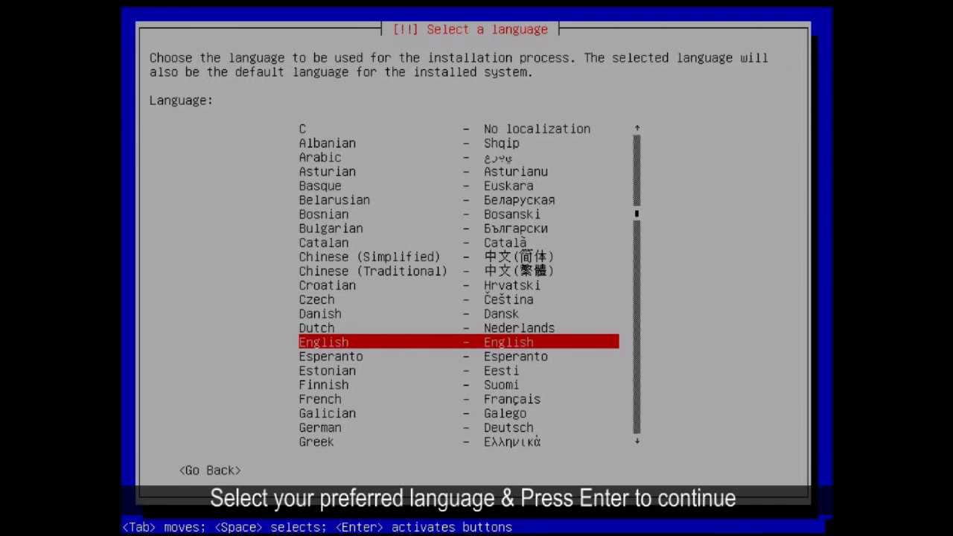
key(Up)
key(Down)
key(Down)
key(Up)
key(Up)
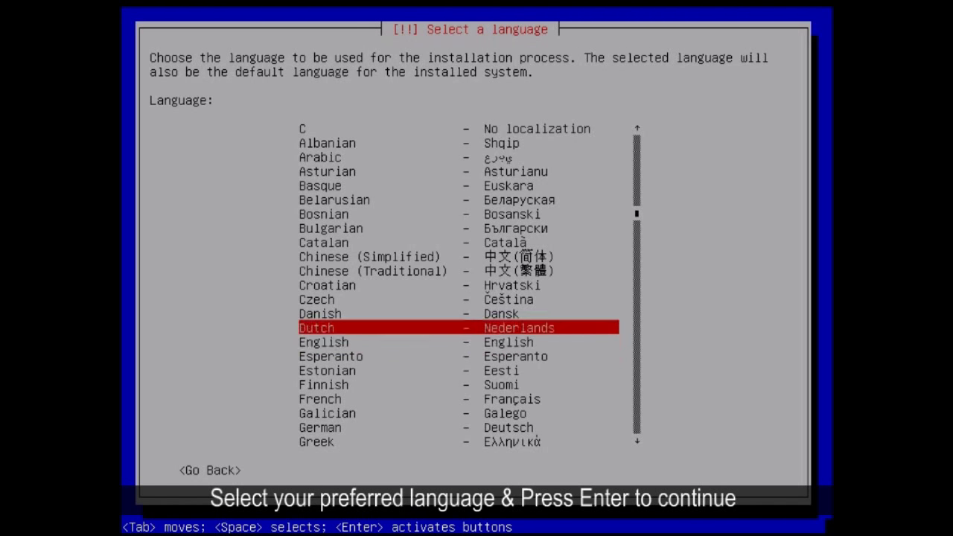
key(Down)
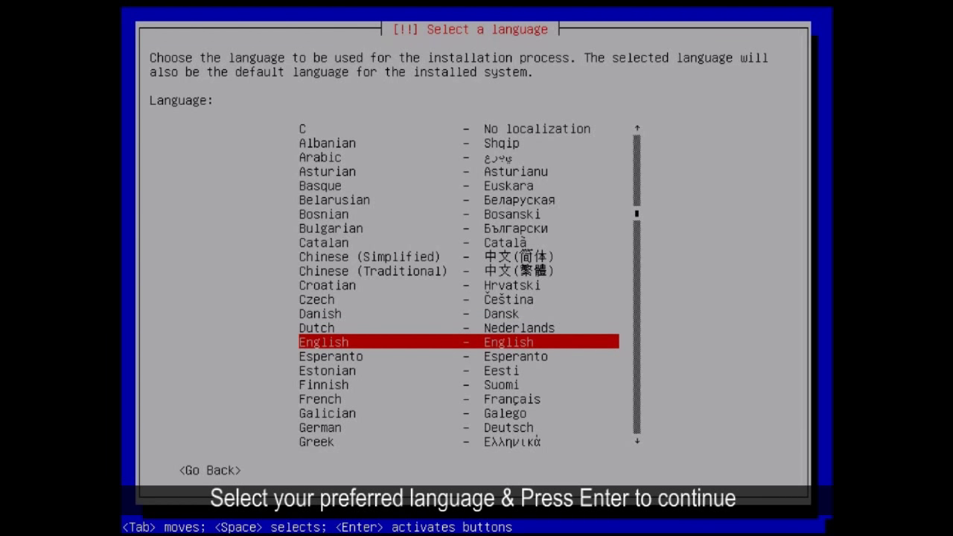
key(Return)
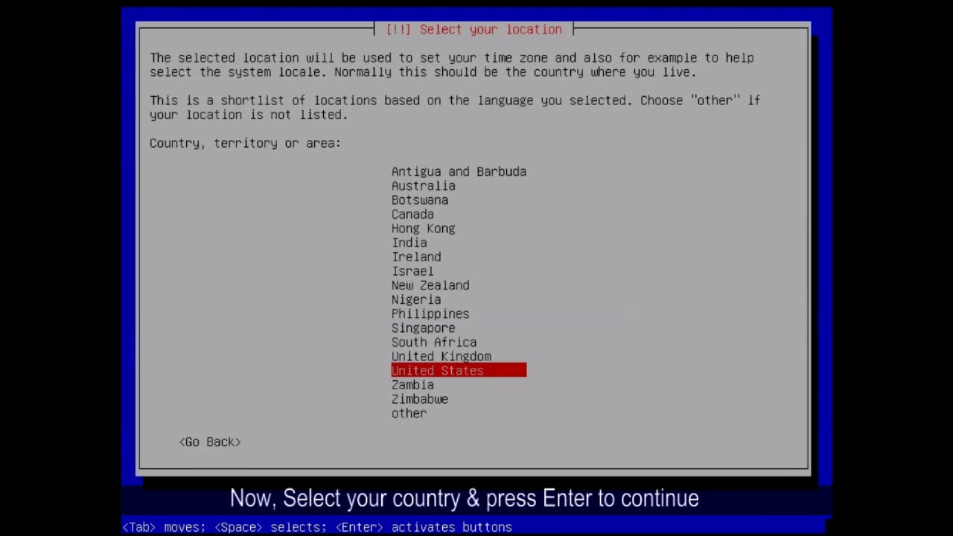
Select India as the country in the location list.
key(Up)
key(Up)
key(Up)
key(Up)
key(Up)
key(Up)
key(Up)
key(Up)
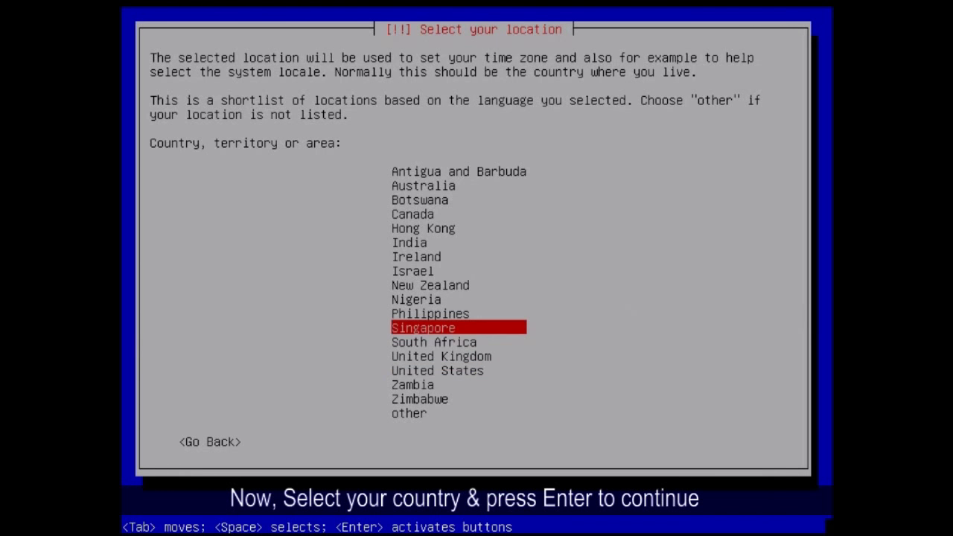
key(Up)
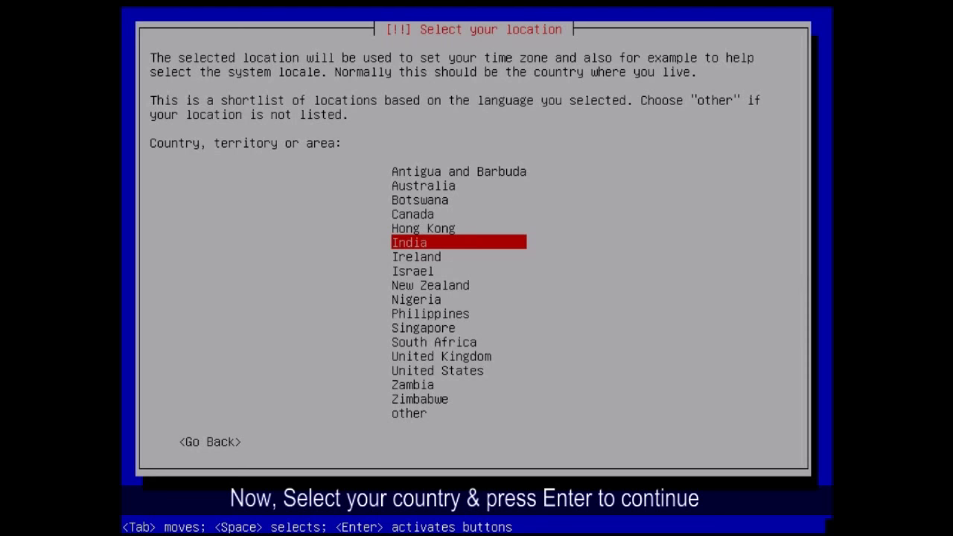
key(Return)
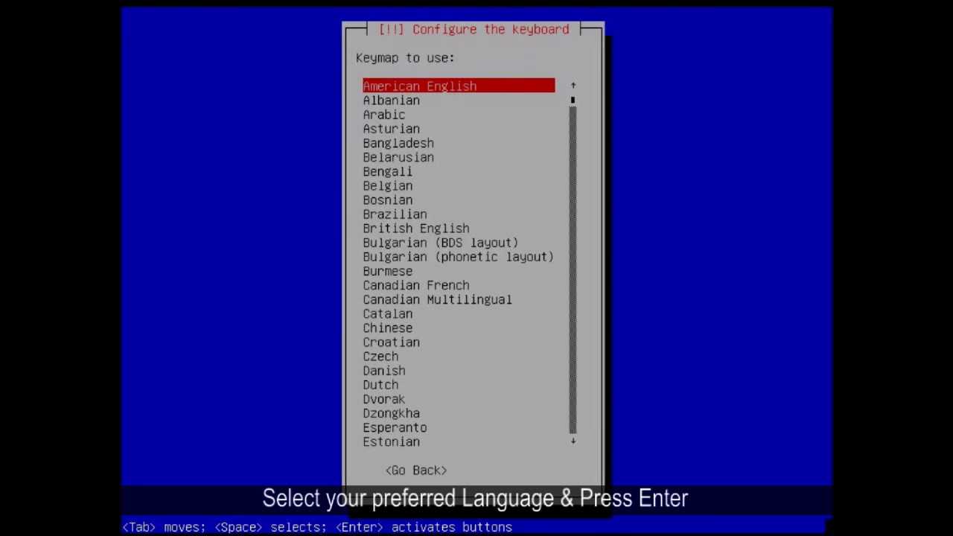
Accept American English as the keyboard keymap.
key(Return)
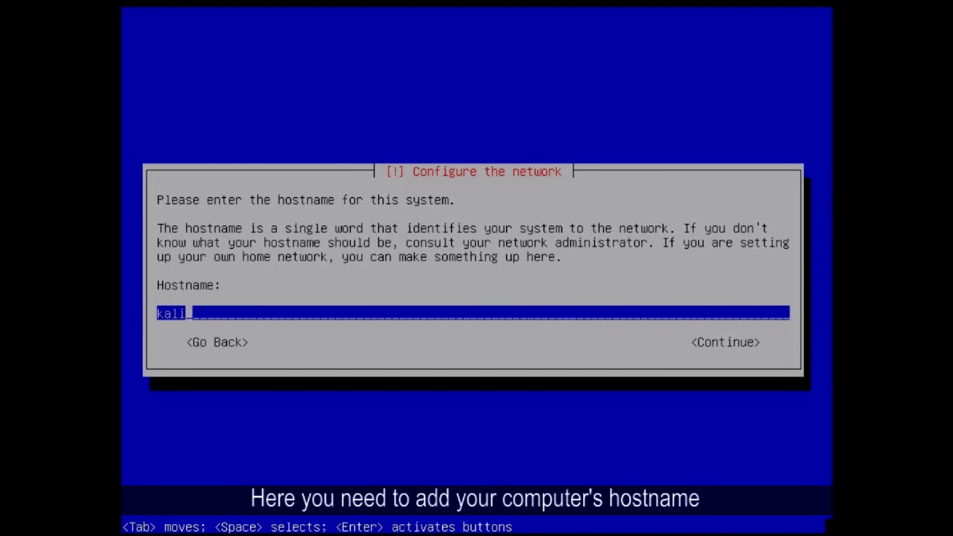
Confirm 'kali' as the hostname and move to Continue on the empty domain name prompt.
key(BackSpace)
key(BackSpace)
key(BackSpace)
key(BackSpace)
text(kali)
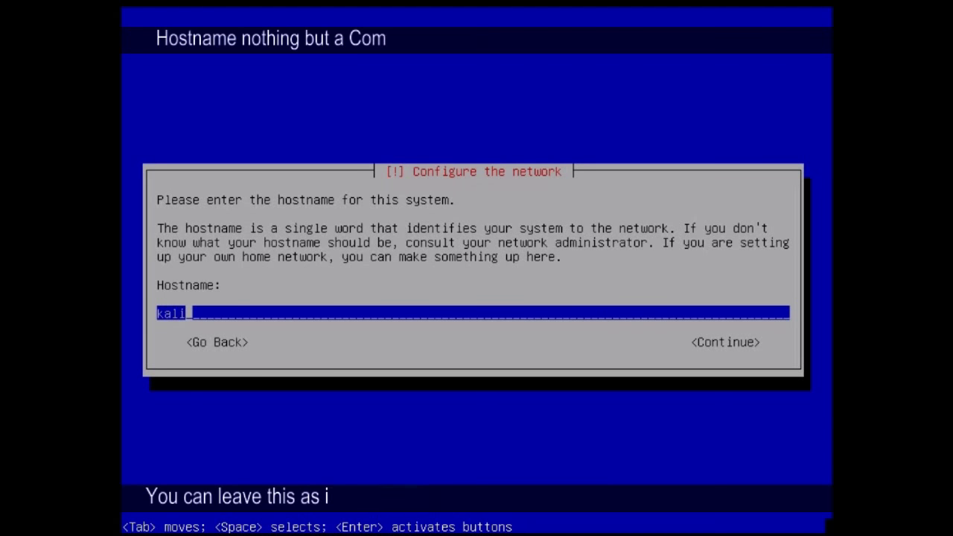
key(Tab)
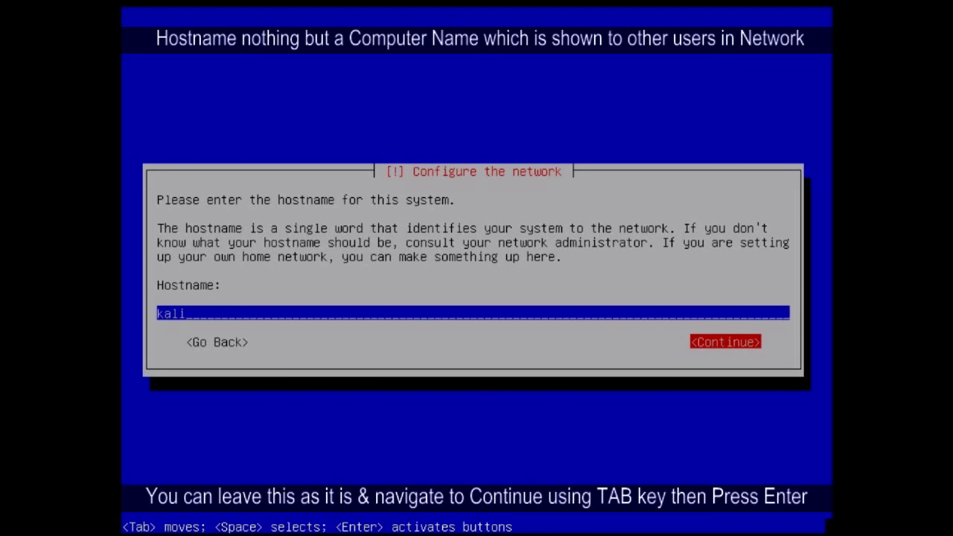
key(Tab)
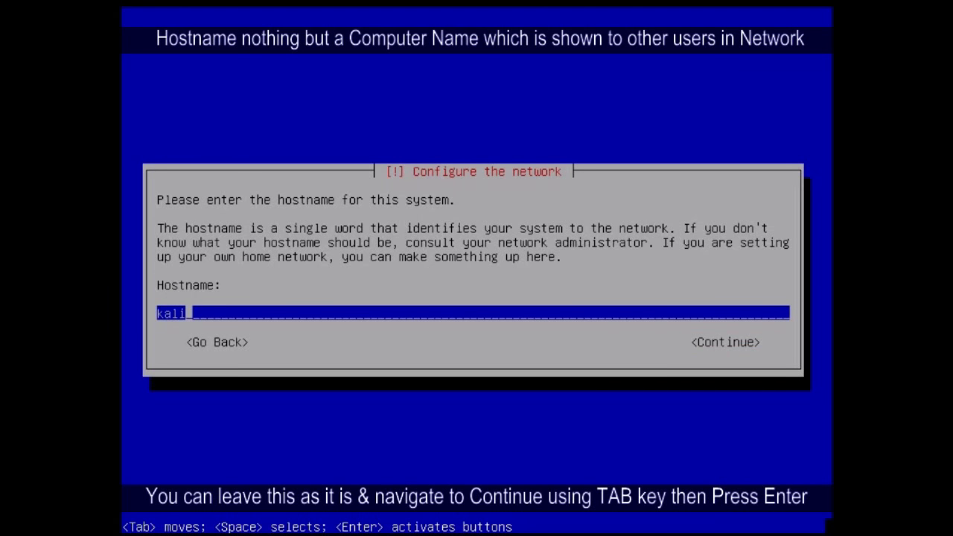
key(Tab)
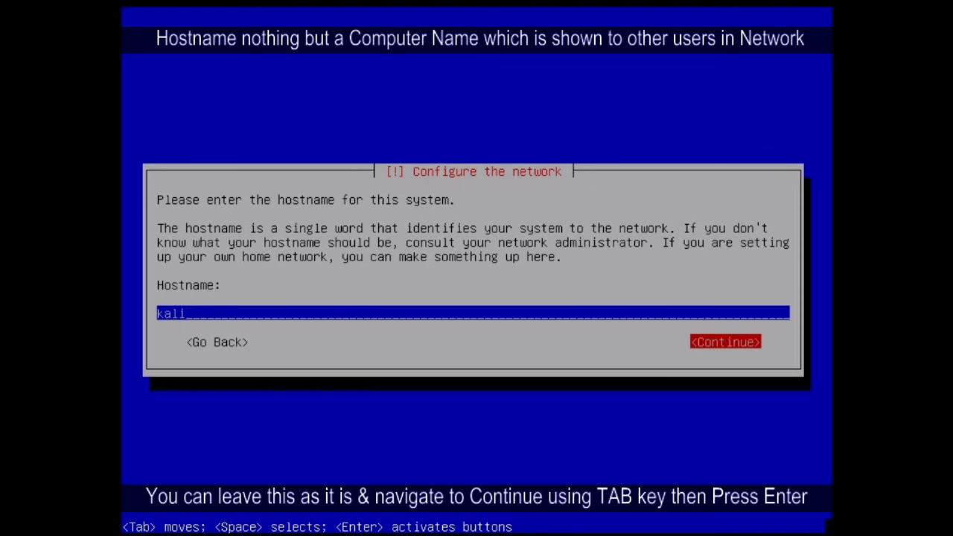
key(Return)
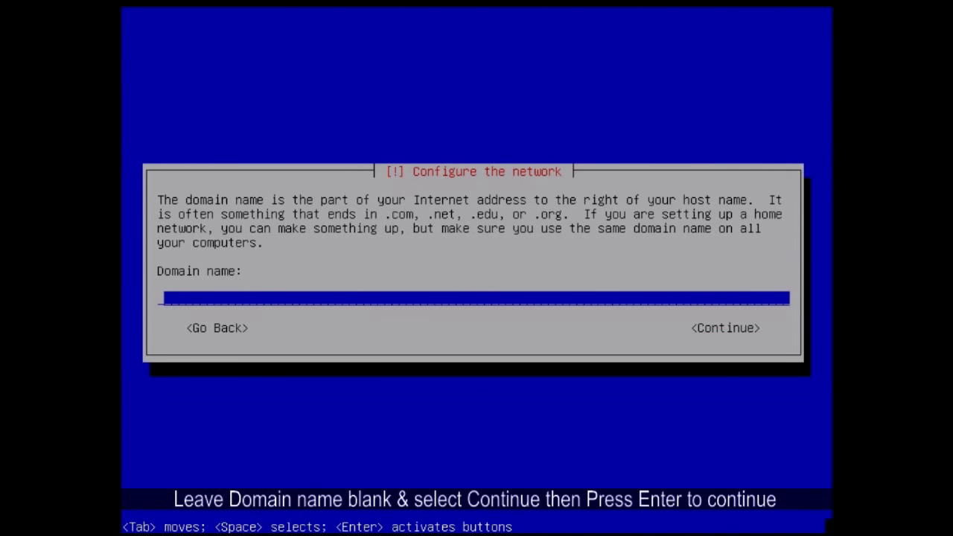
key(Tab)
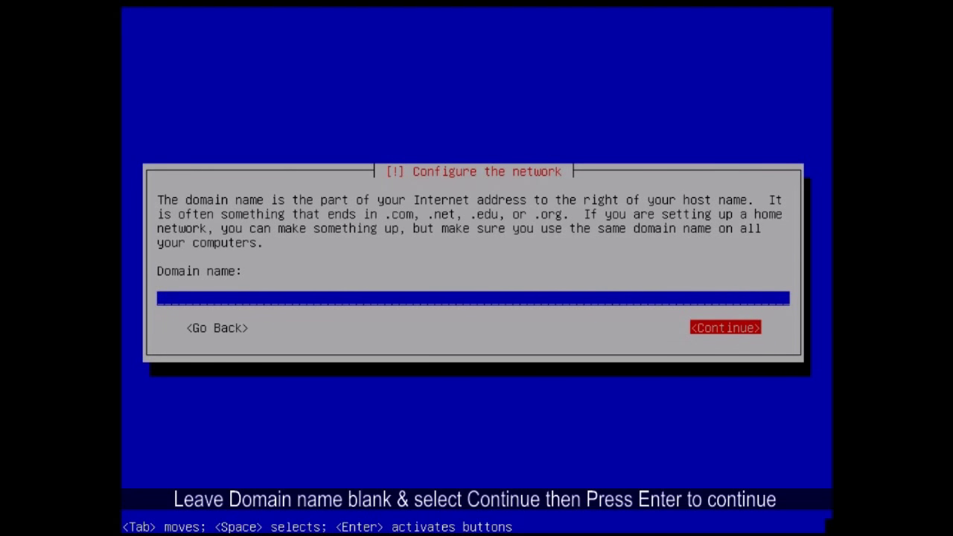
Continue with no domain name set.
key(Tab)
key(Tab)
key(Return)
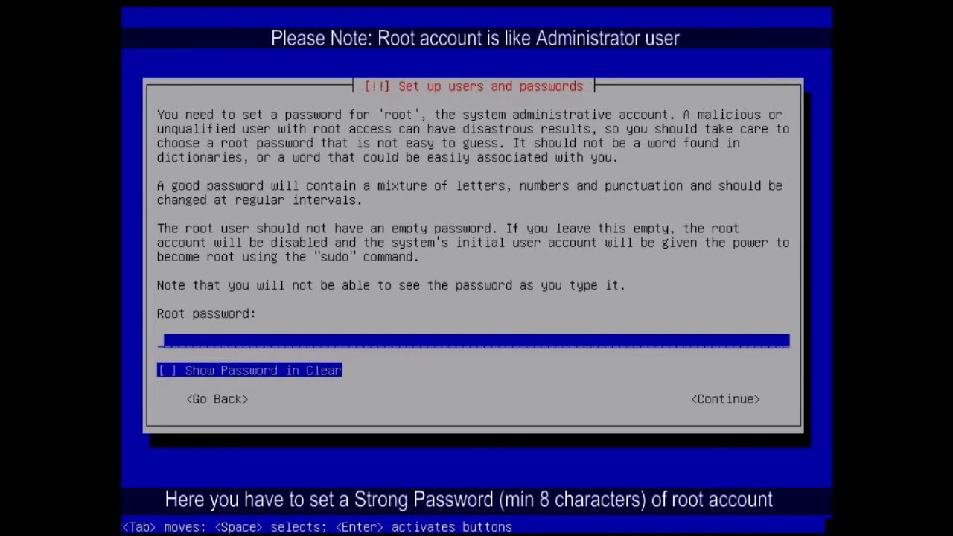
Enter the 13-character root password and re-enter it to verify.
key(Tab)
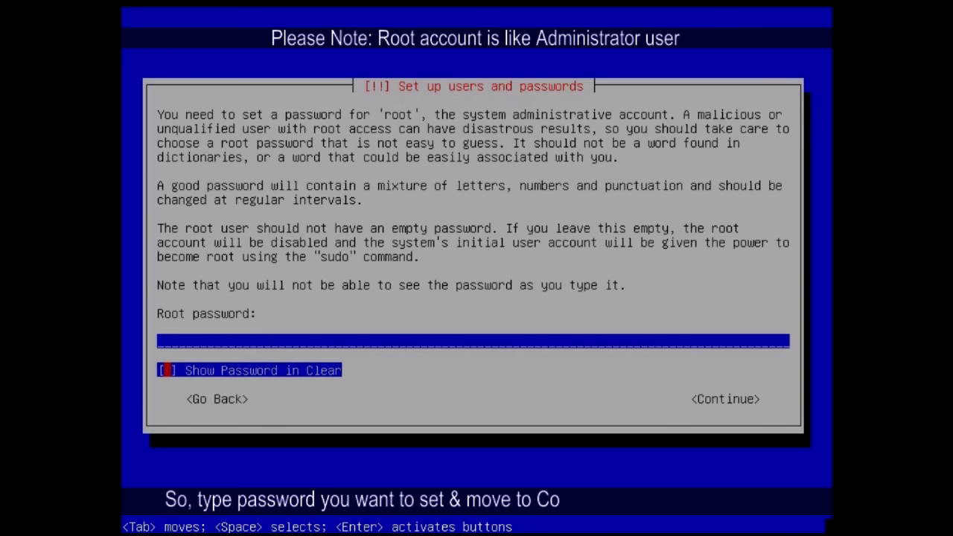
key(Tab)
key(Tab)
key(Tab)
key(Tab)
key(Tab)
key(Tab)
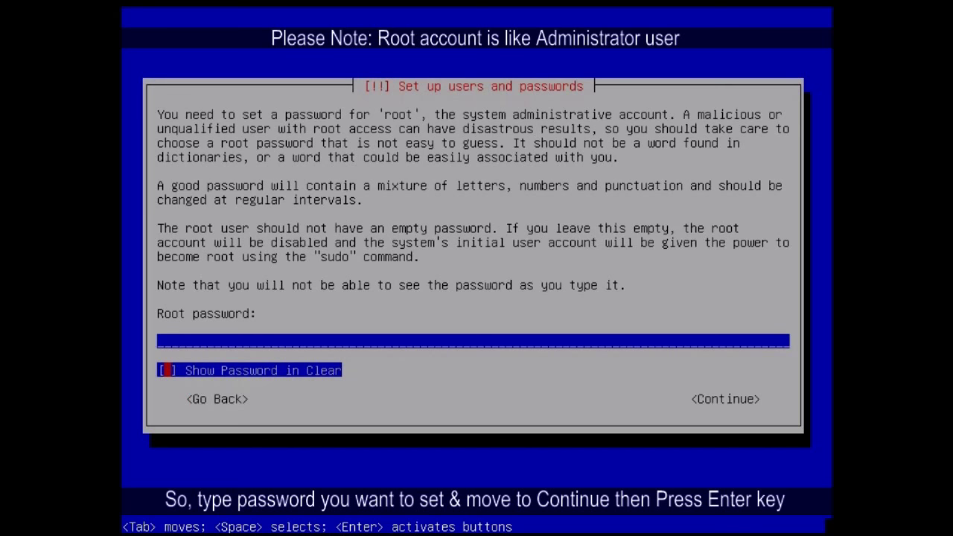
text(*************)
key(Tab)
key(Tab)
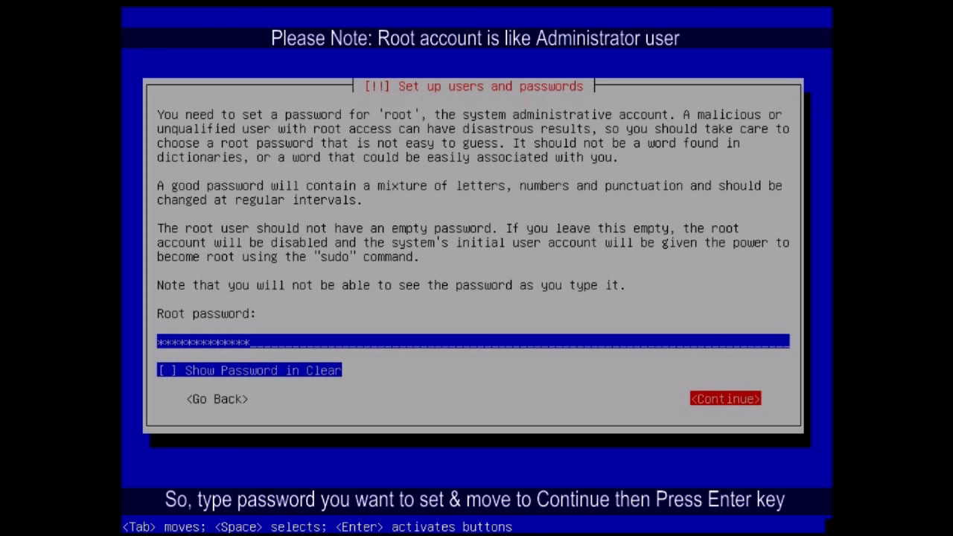
key(Return)
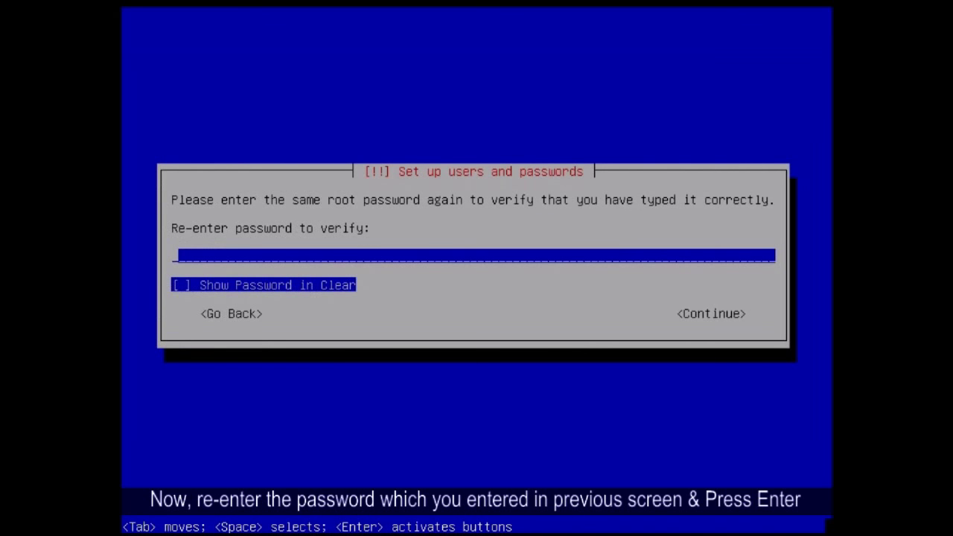
text(*************)
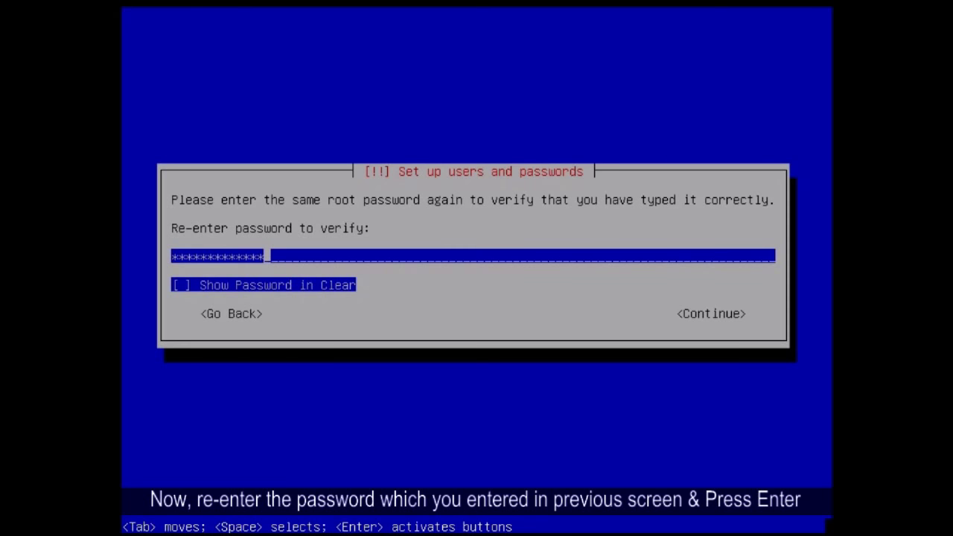
key(Return)
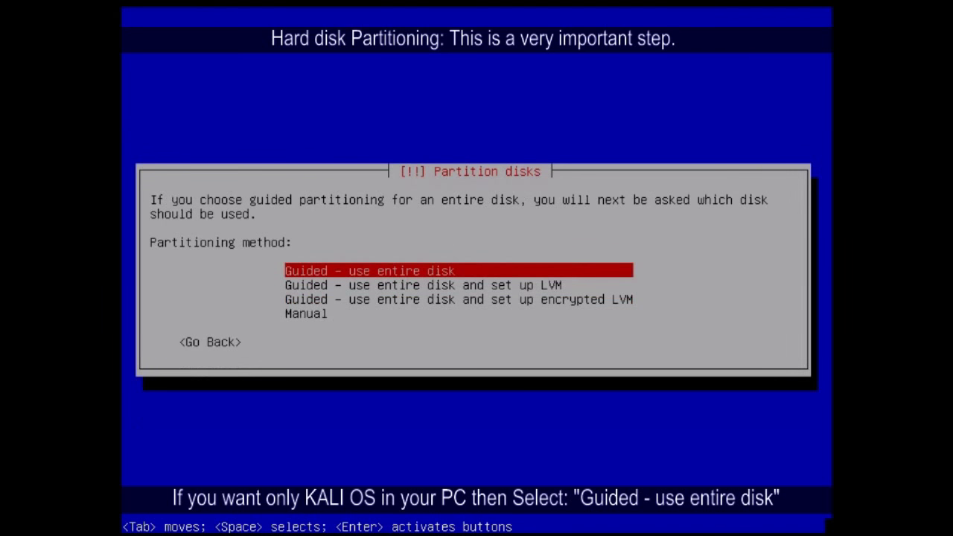
Choose 'Guided - use entire disk' as the partitioning method.
key(Down)
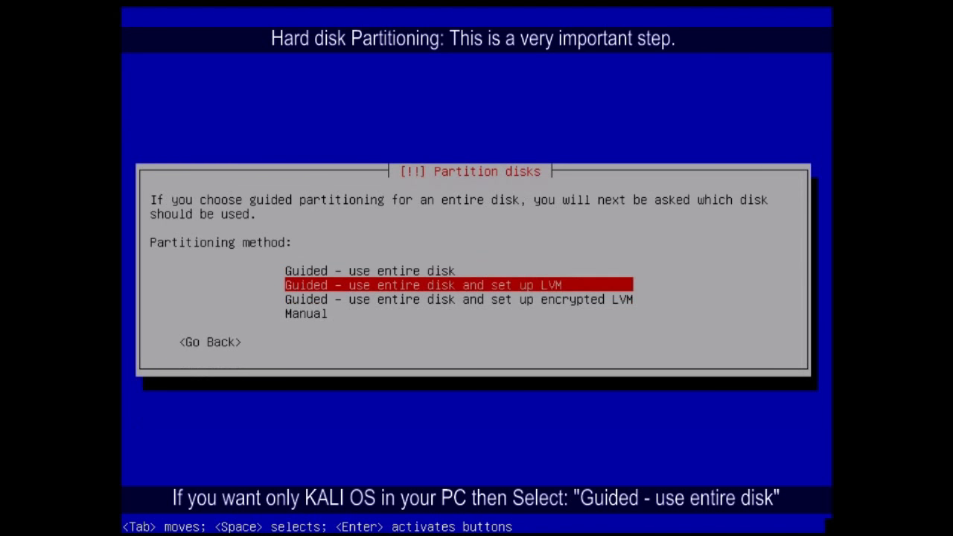
key(Up)
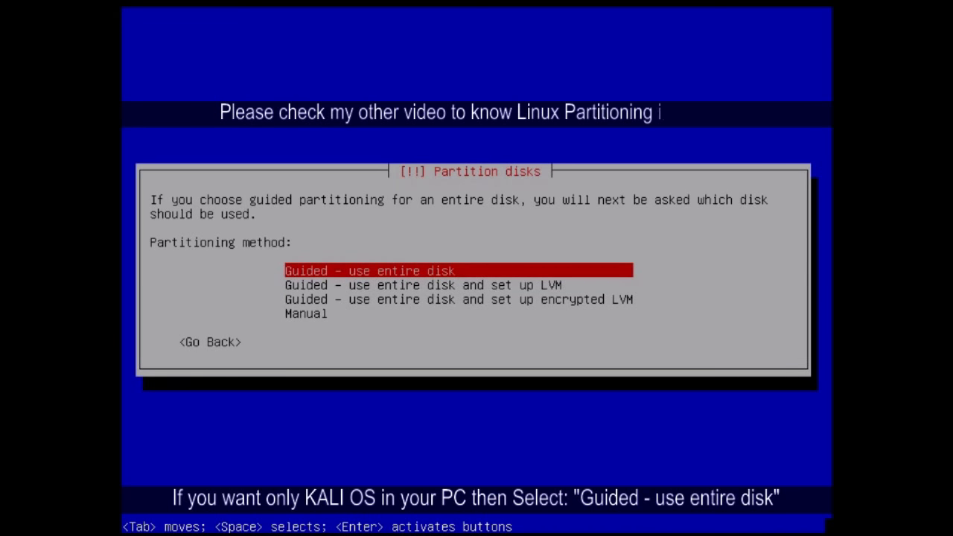
key(Return)
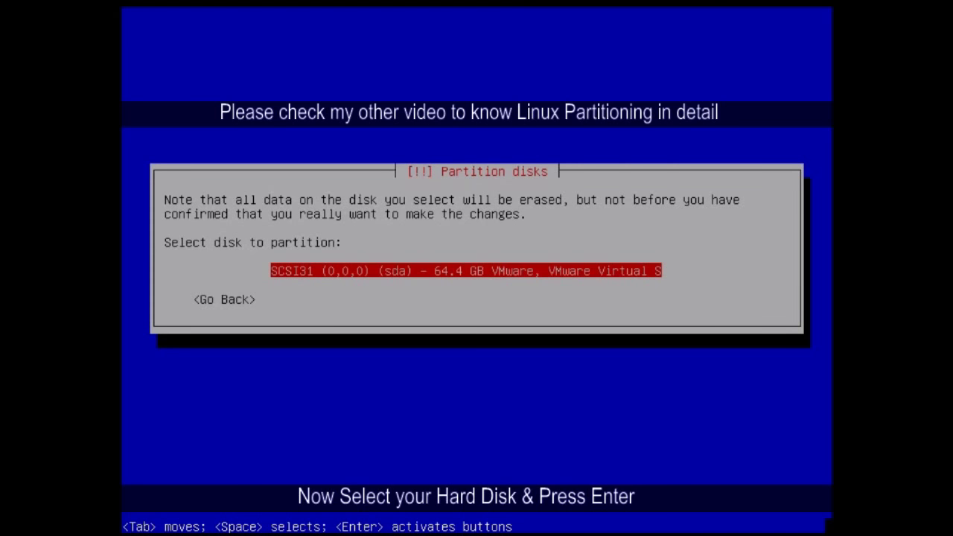
Select the 64.4 GB SCSI sda disk for partitioning.
key(Return)
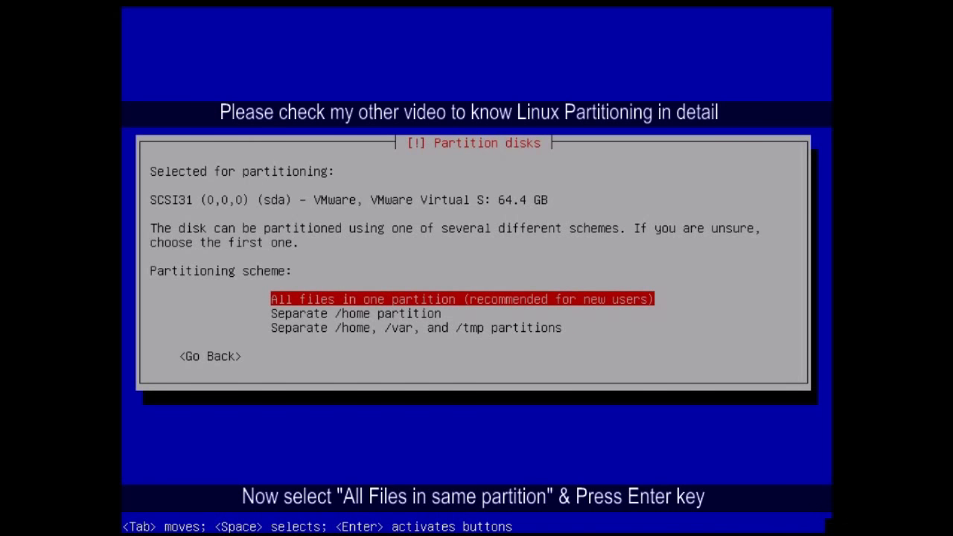
Keep all files in one partition, then choose 'Finish partitioning and write changes to disk'.
key(Return)
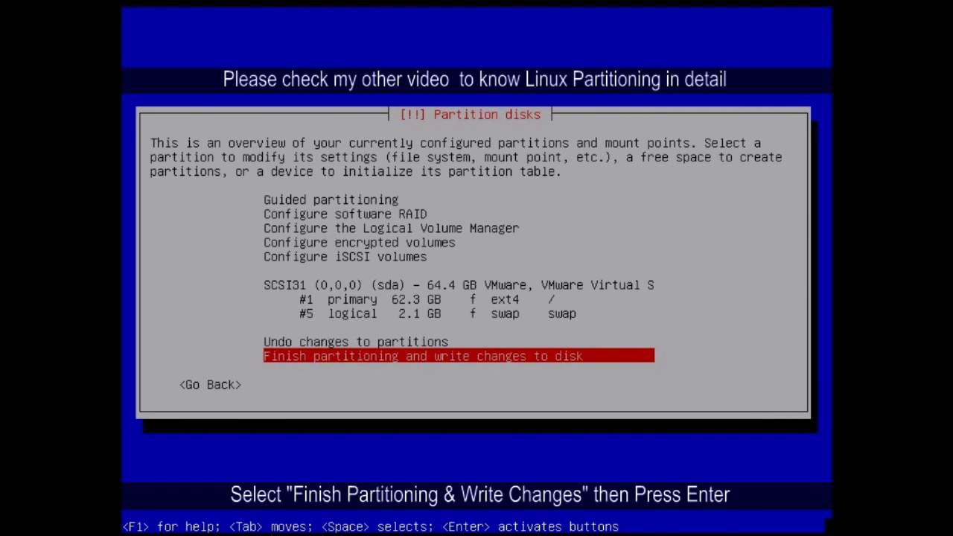
key(Up)
key(Up)
key(Up)
key(Up)
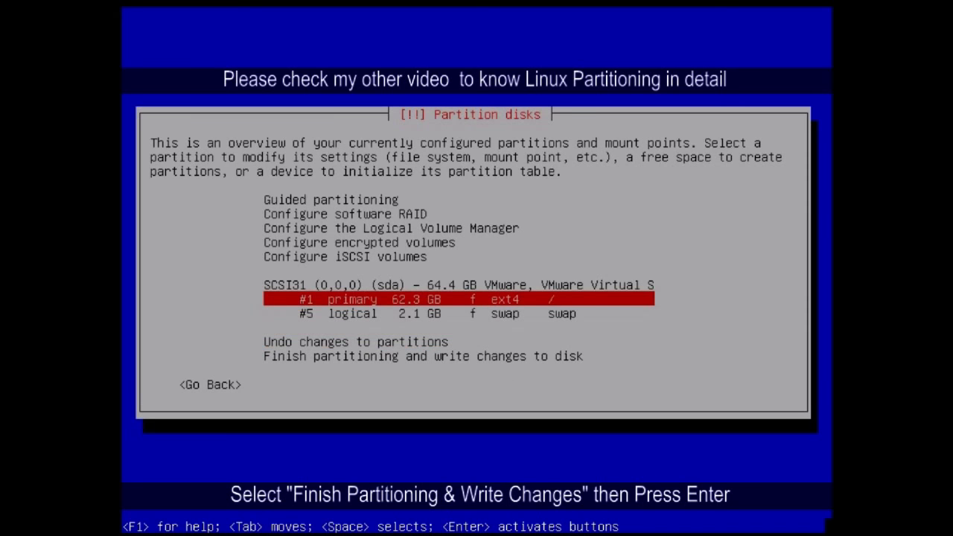
key(Down)
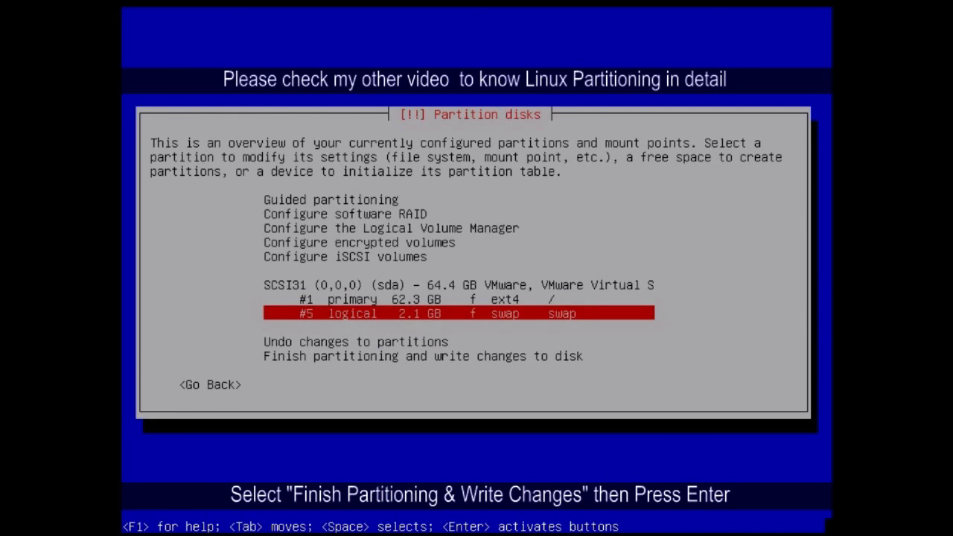
key(Down)
key(Down)
key(Down)
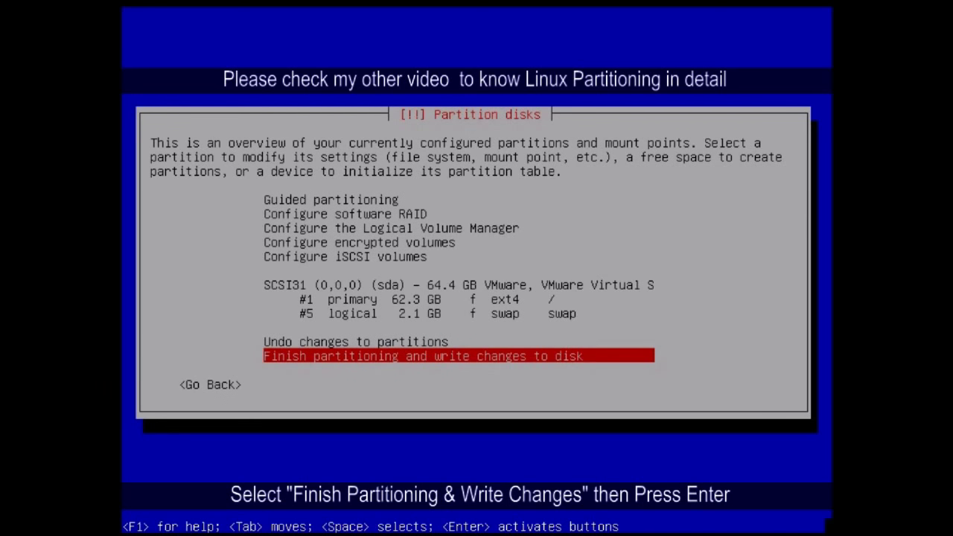
key(Return)
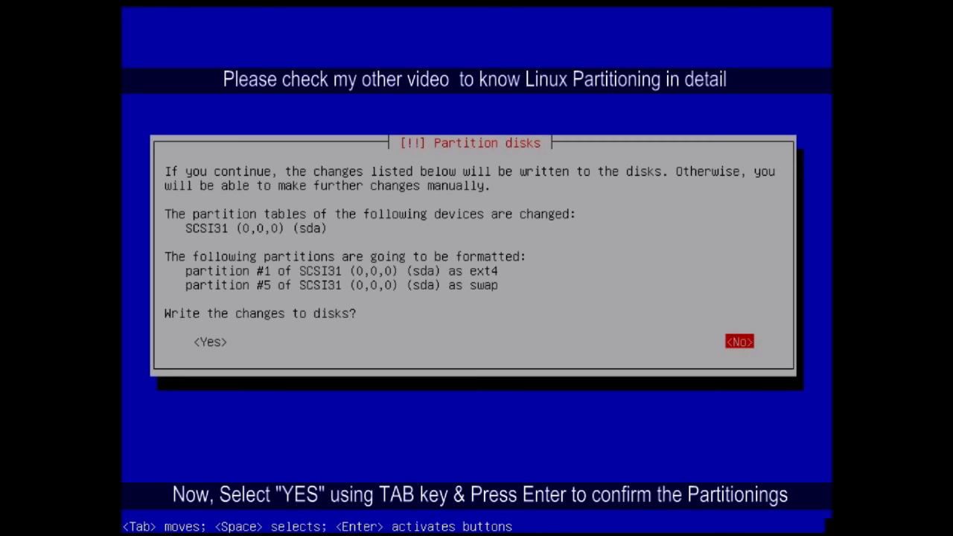
Approve writing the ext4 and swap partition changes to disk.
key(Tab)
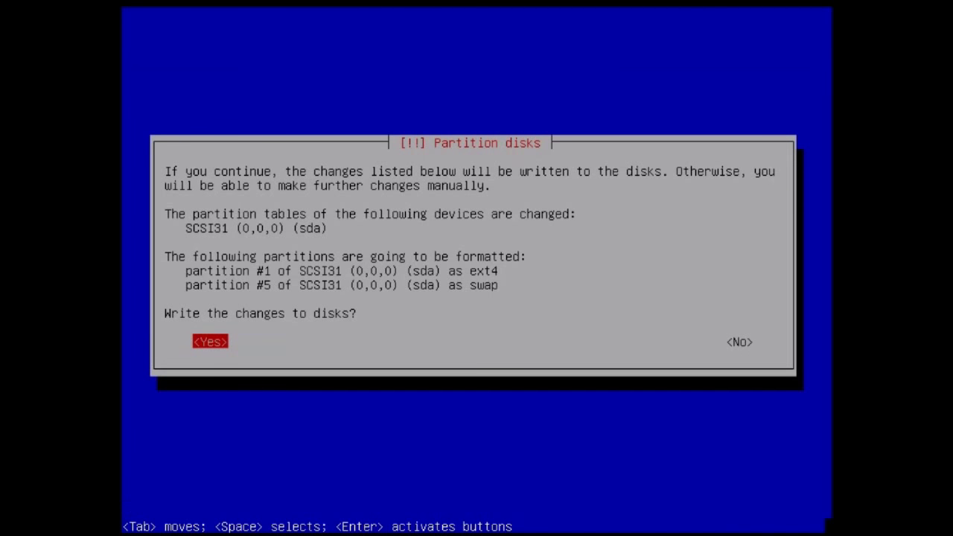
key(Return)
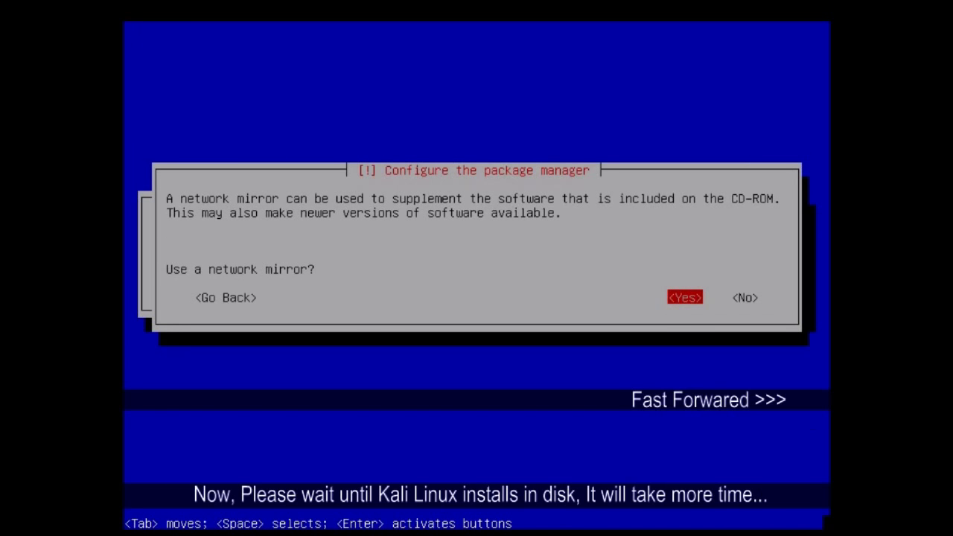
Accept the network mirror and let the installer run through to the Installation complete screen.
key(Return)
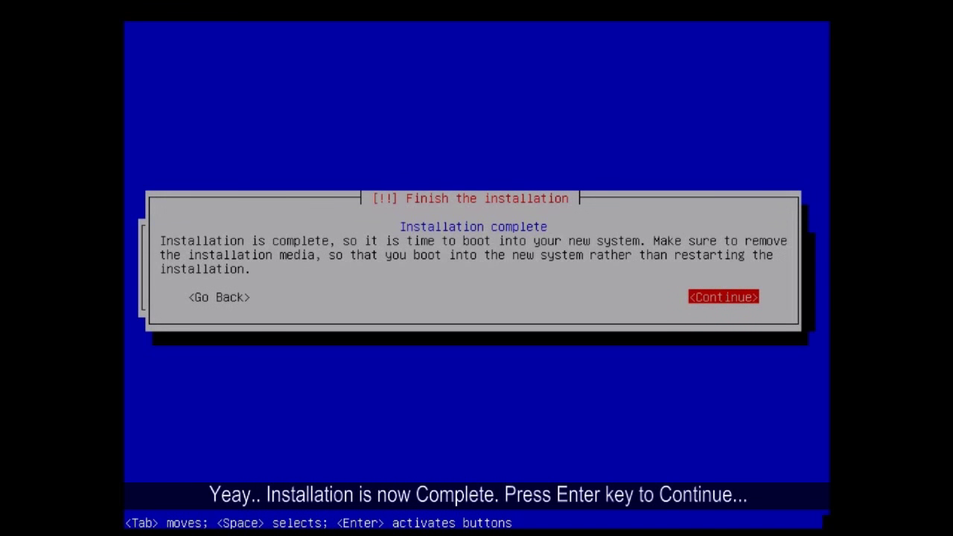
Continue past Installation complete so the system reboots to the Kali GNOME login screen.
key(Return)
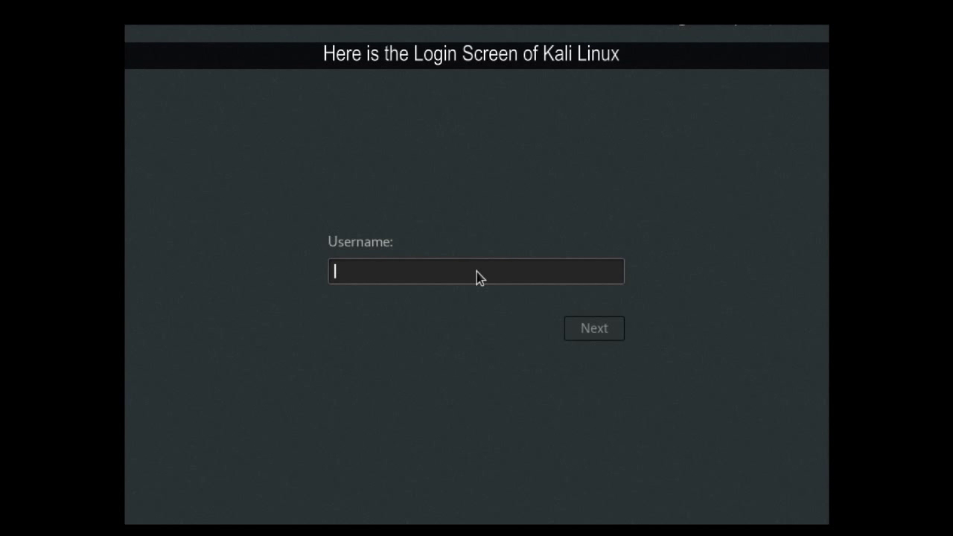
Sign in as root with the root password, close the terminal, and open the status menu.
text(root)
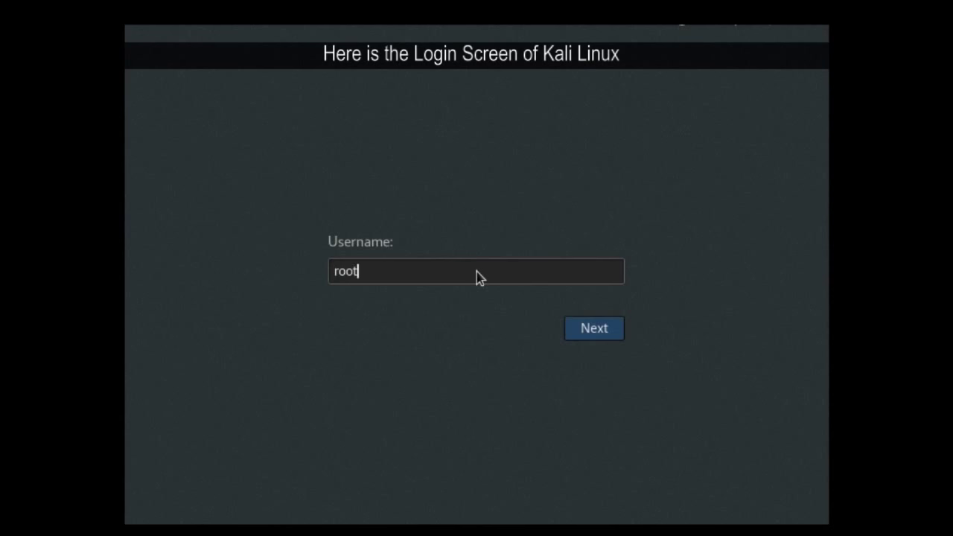
key(Return)
text(**********)
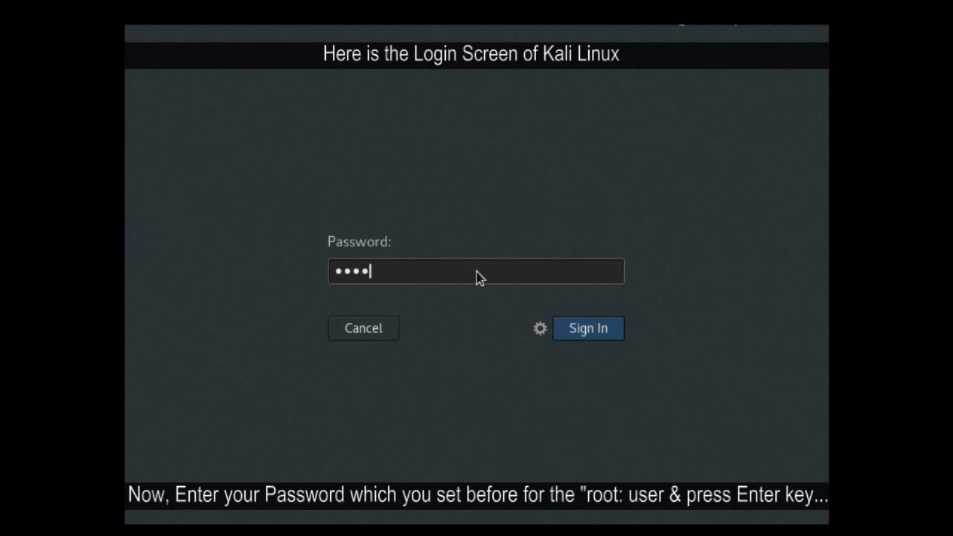
text(***)
key(Return)
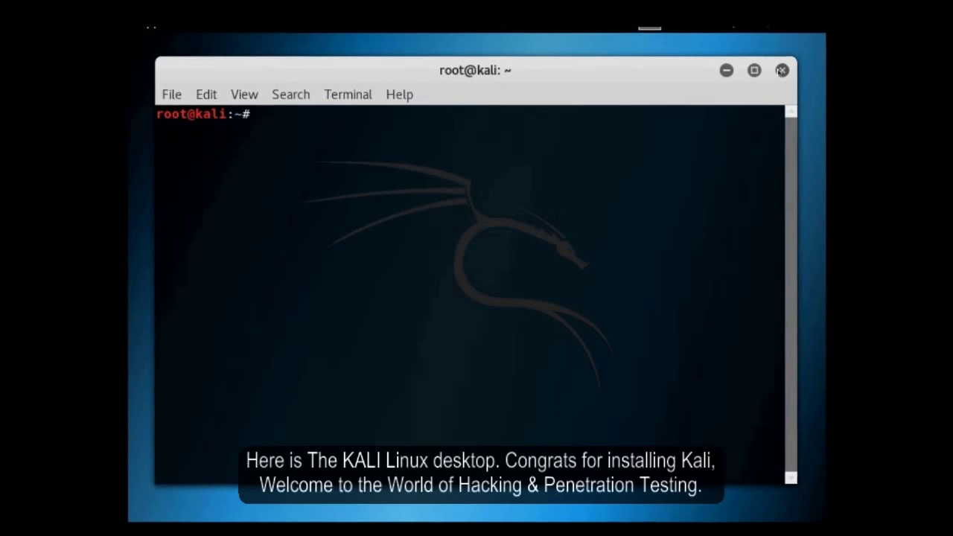
click(781, 71)
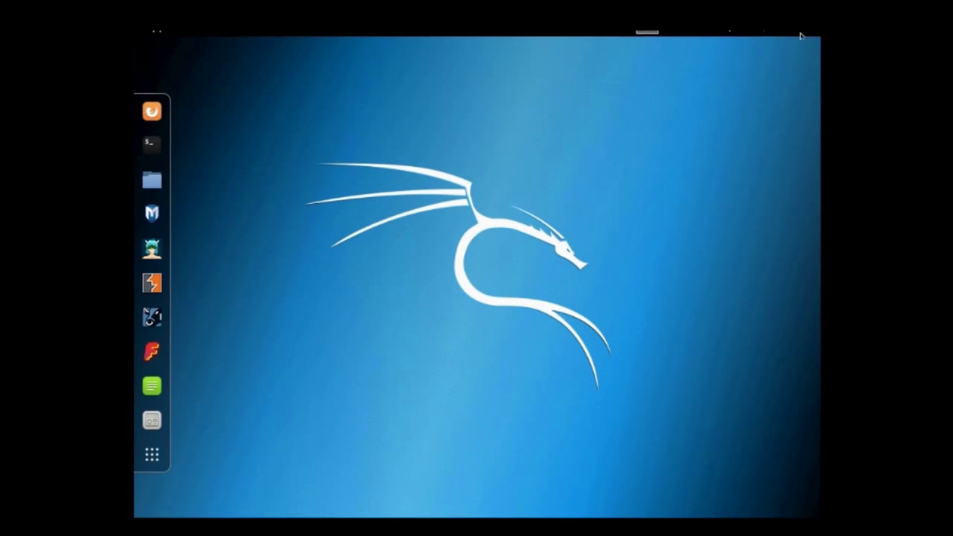
click(767, 31)
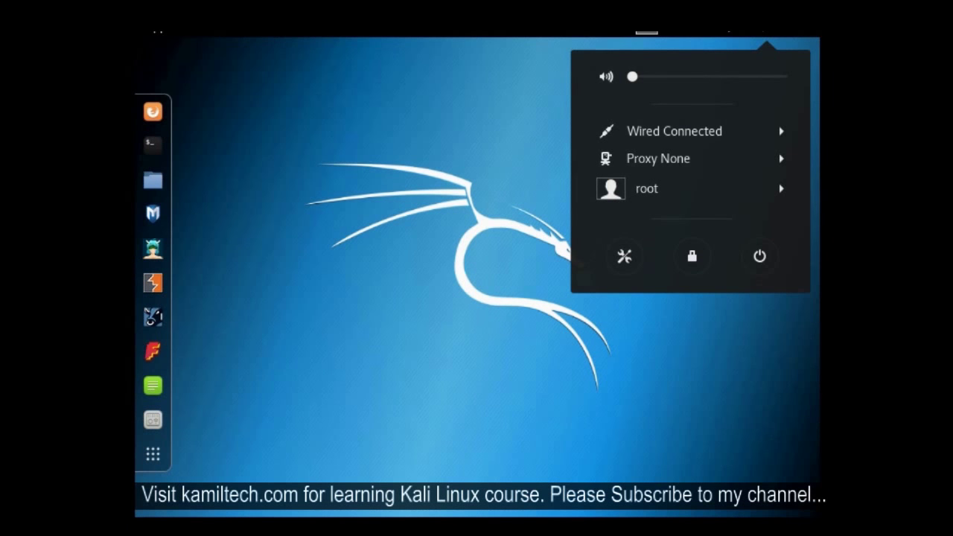